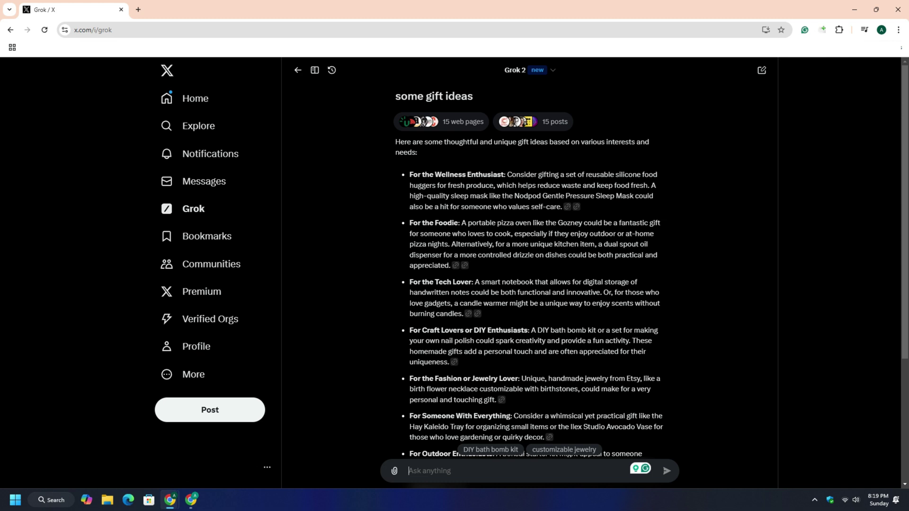
Edit the gift ideas prompt to 'some gift ideas for tech lovers' and resend it
{"action": "left_click", "coordinate": [482, 97]}
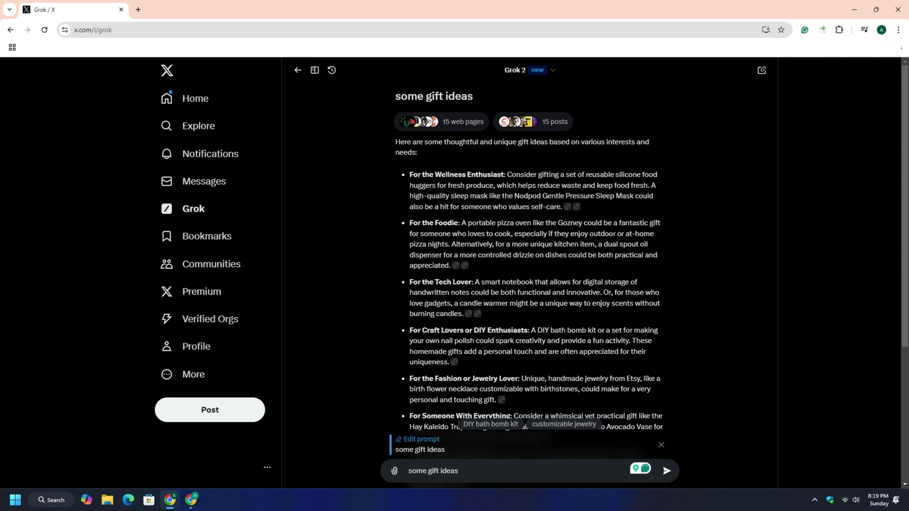
{"action": "type", "text": "for tech"}
{"action": "type", "text": " lovers"}
{"action": "key", "text": "Return"}
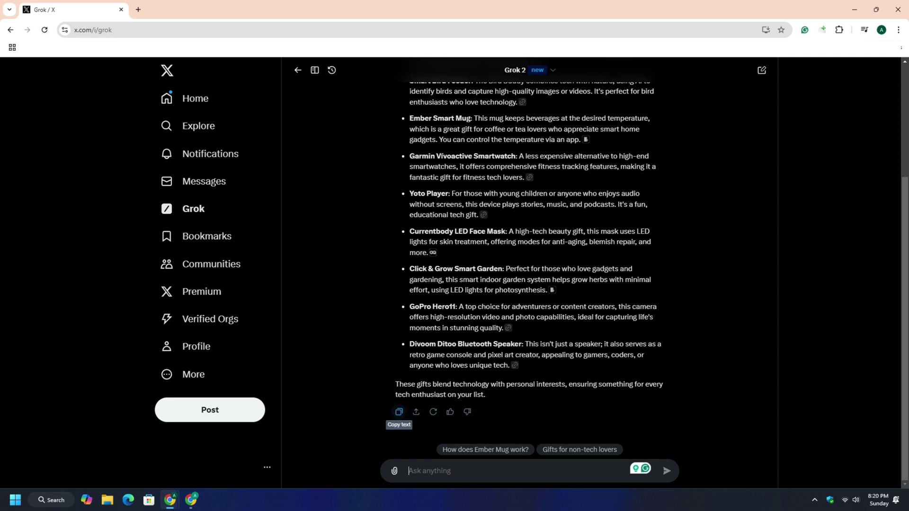
Copy Grok's tech-lovers gift list answer text
{"action": "left_click", "coordinate": [399, 412]}
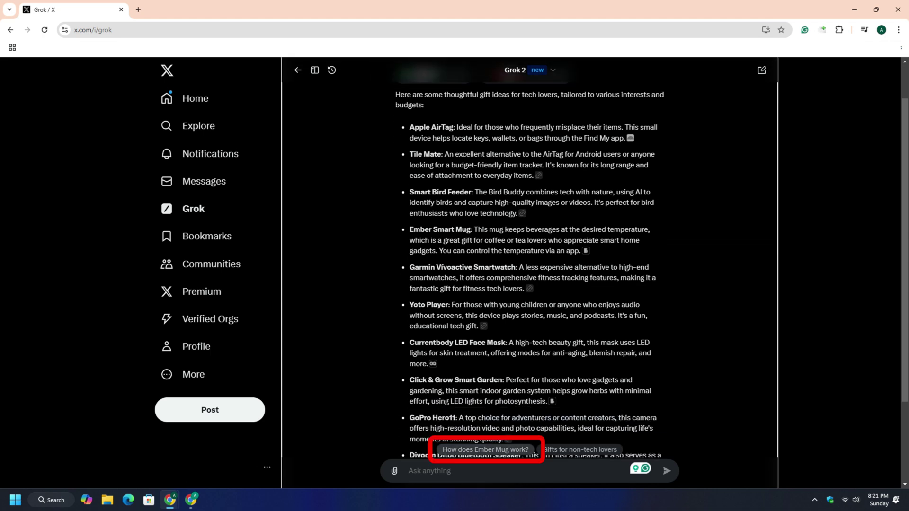
Ask the follow-up suggestion 'How does Ember Mug work?'
{"action": "left_click", "coordinate": [486, 450]}
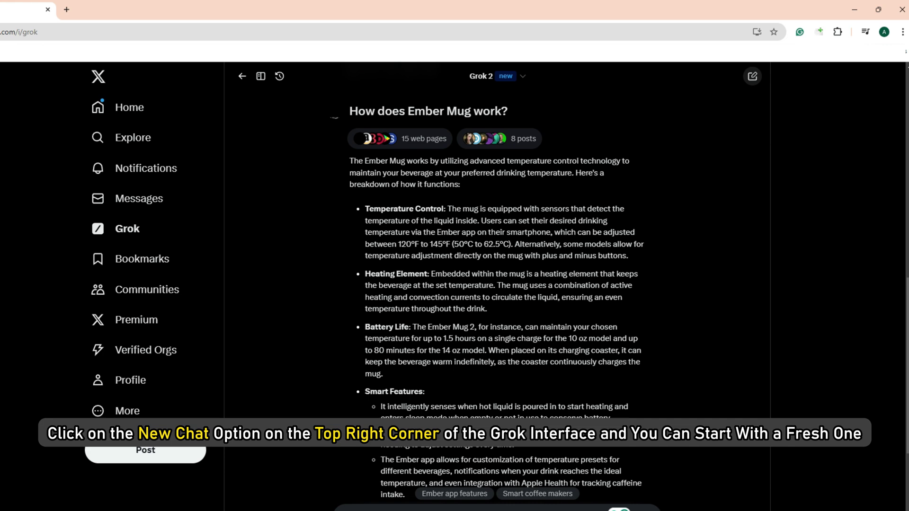
Leave the Ember Mug conversation for a new empty Grok chat
{"action": "left_click", "coordinate": [752, 76]}
{"action": "type", "text": "best"}
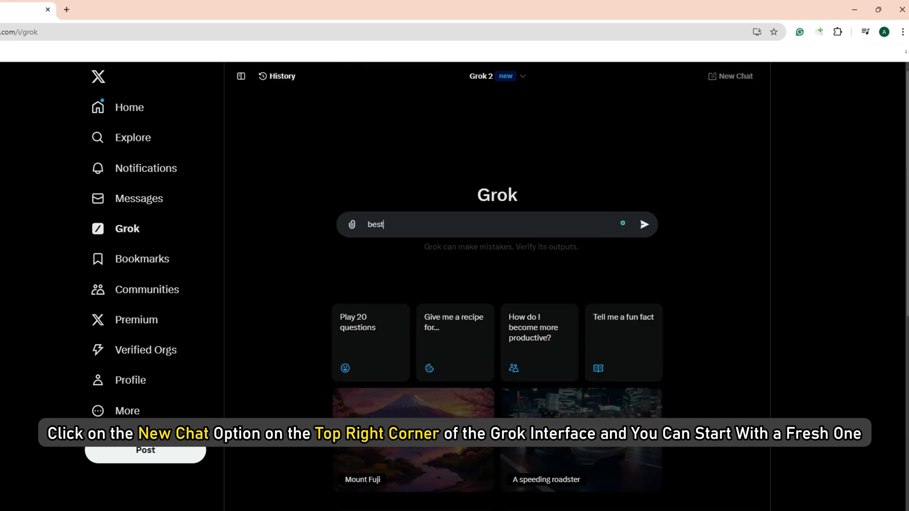
{"action": "type", "text": " holiday"}
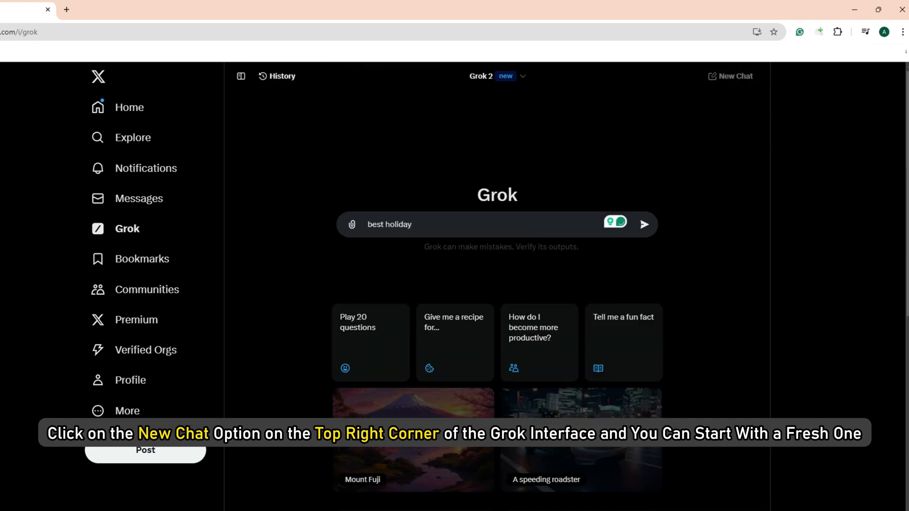
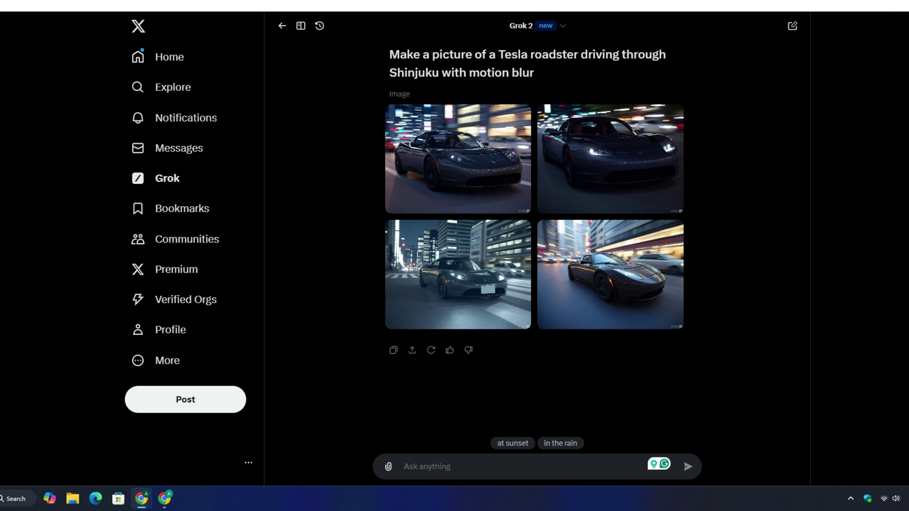
Bring up the file Open dialog from the Media paperclip in the Ask anything box
{"action": "left_click", "coordinate": [388, 467]}
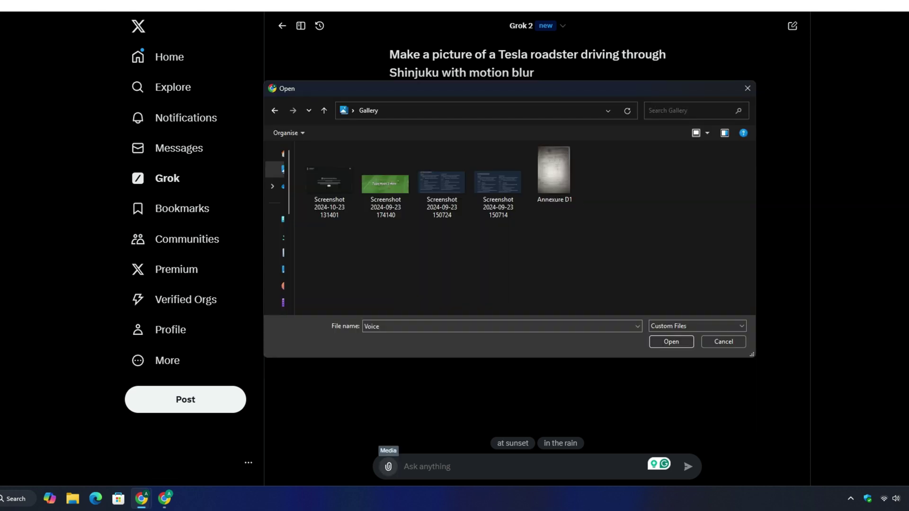